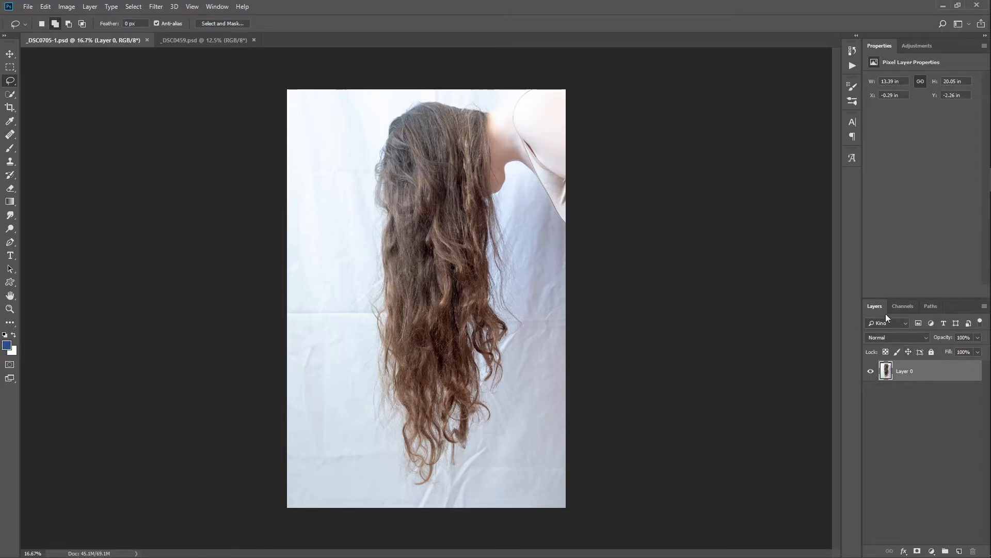
- Compare the Red, Green and Blue channels one at a time to judge the contrast between hair and backdrop
click(904, 306)
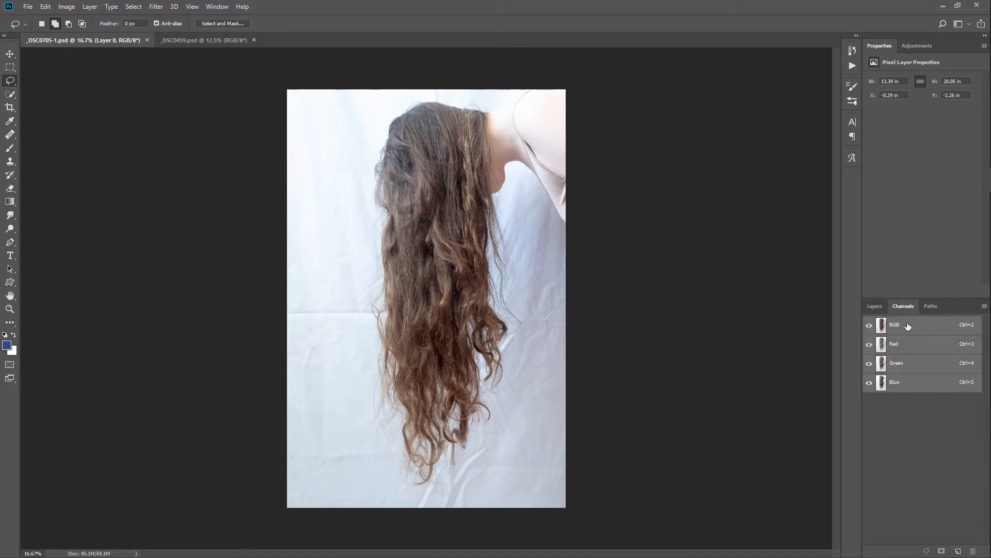
click(882, 347)
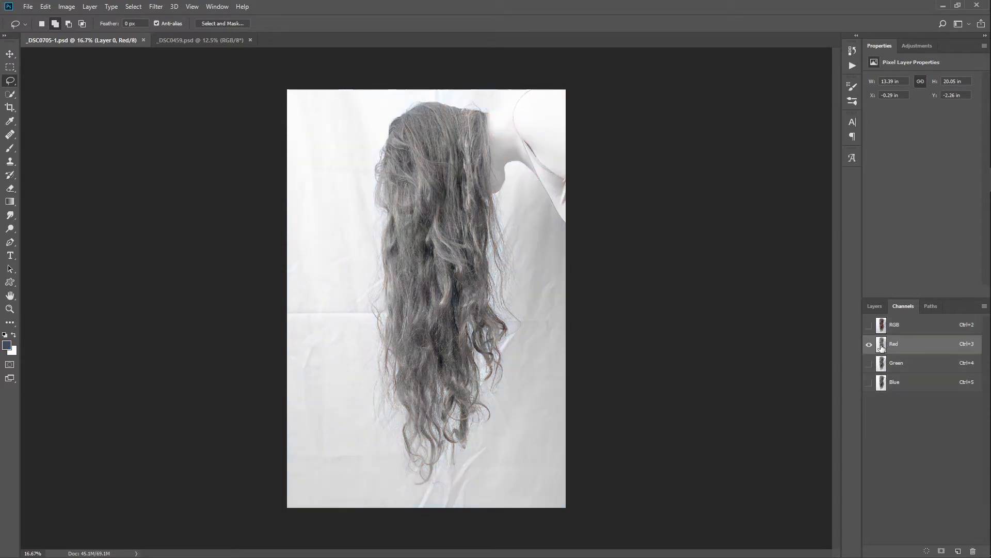
click(883, 366)
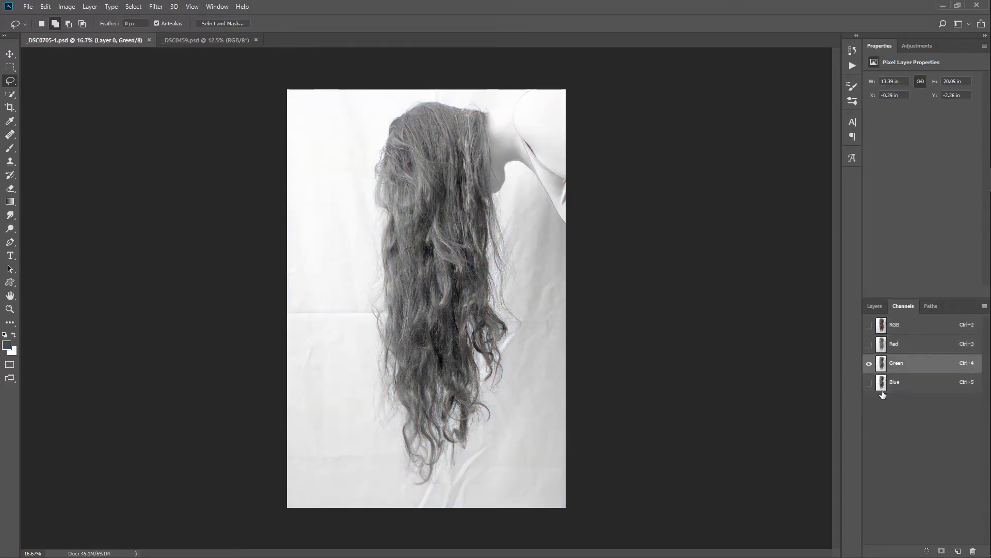
click(882, 388)
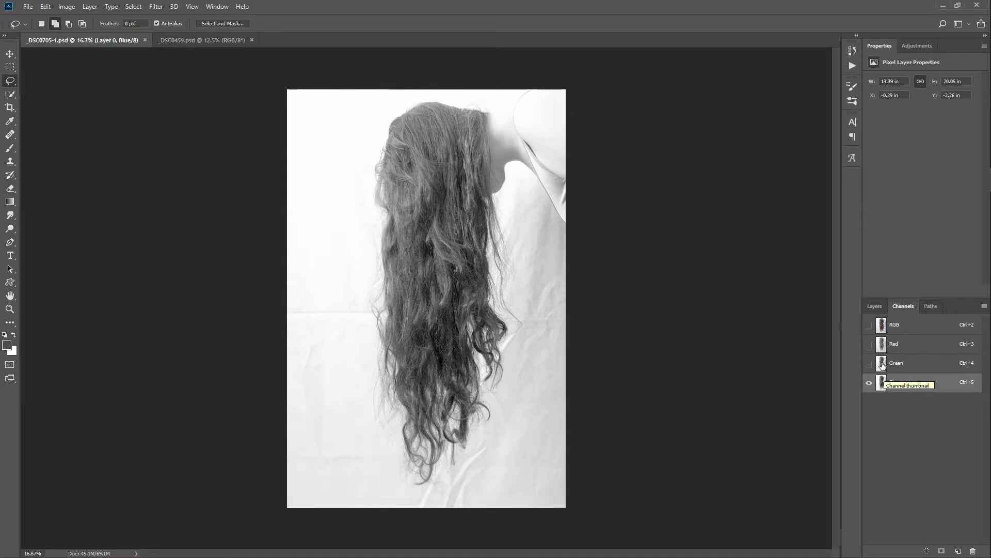
click(883, 364)
click(882, 345)
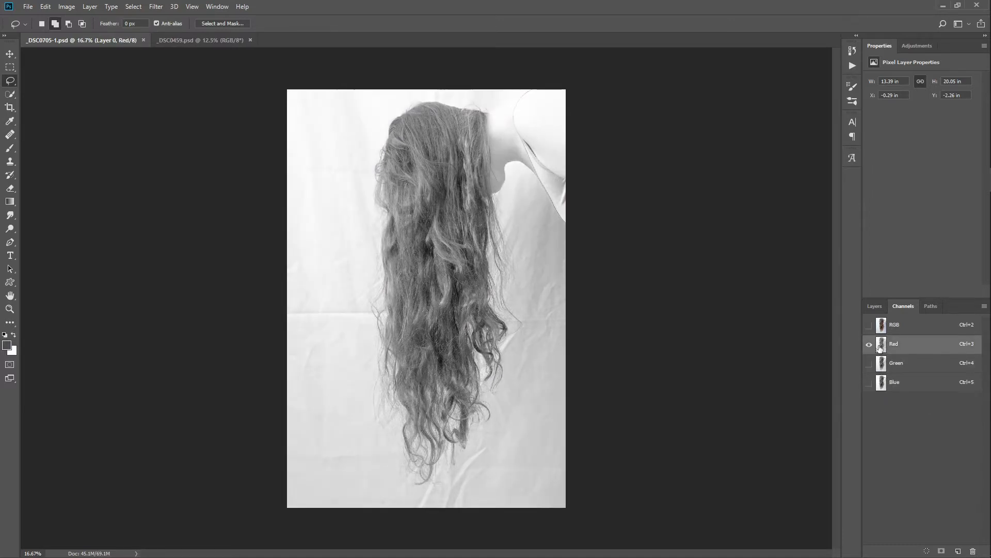
click(882, 365)
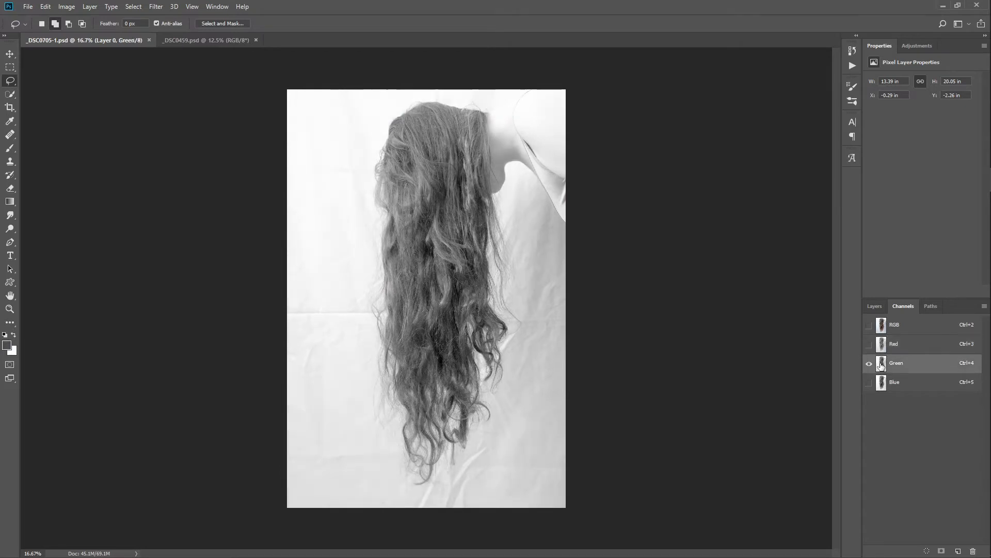
click(882, 387)
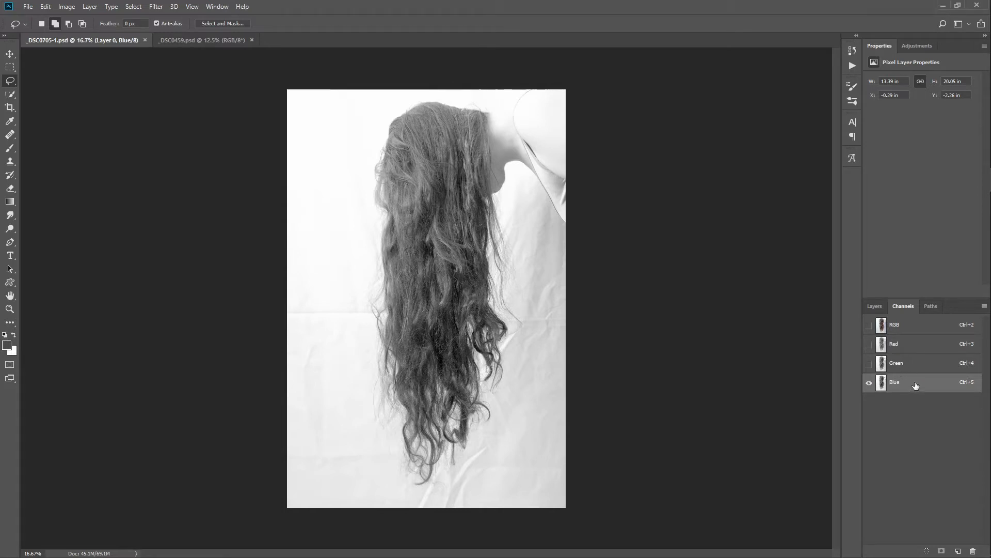
- Duplicate the Blue channel and apply Levels to the copy with input values 132, 0.43 and 171
drag(928, 386, 958, 552)
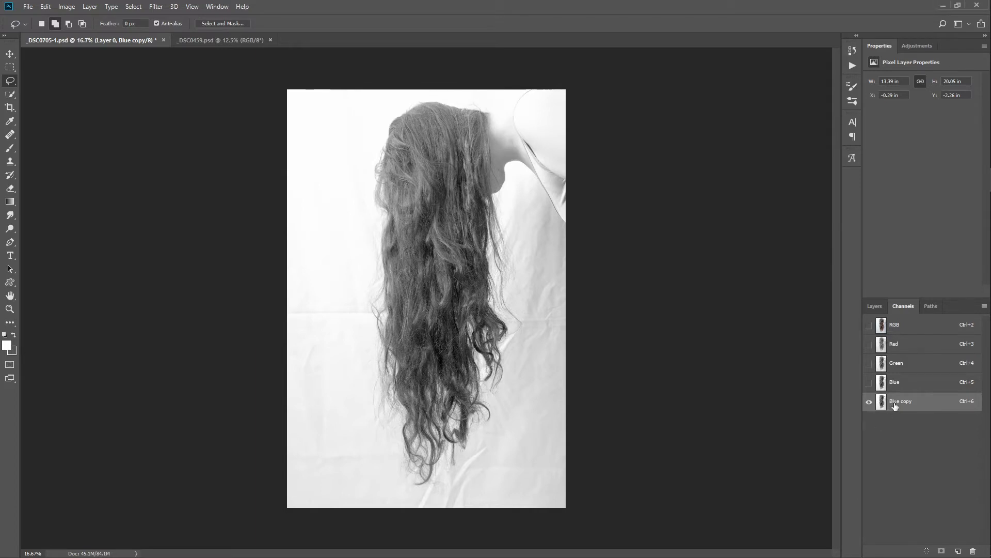
click(67, 6)
mouse_move(99, 33)
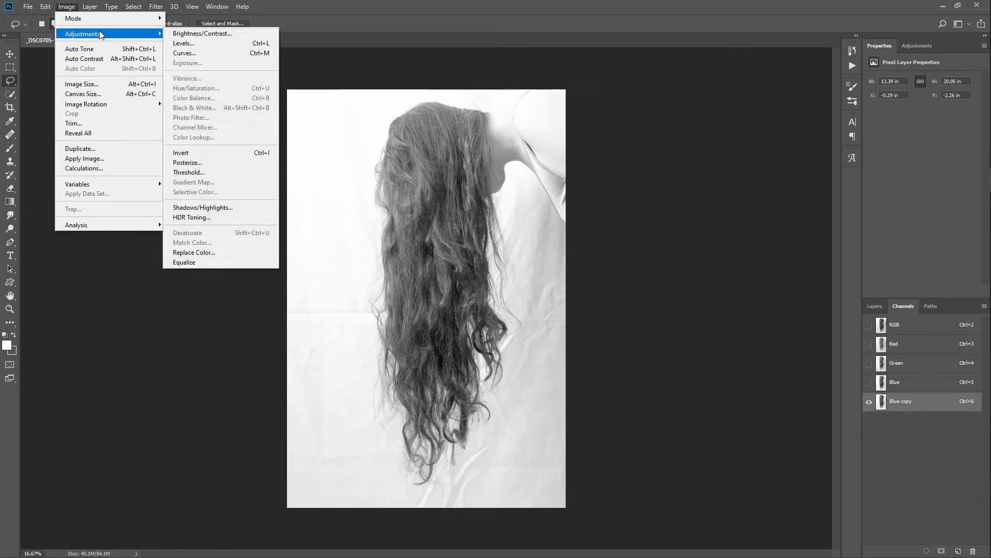
click(188, 44)
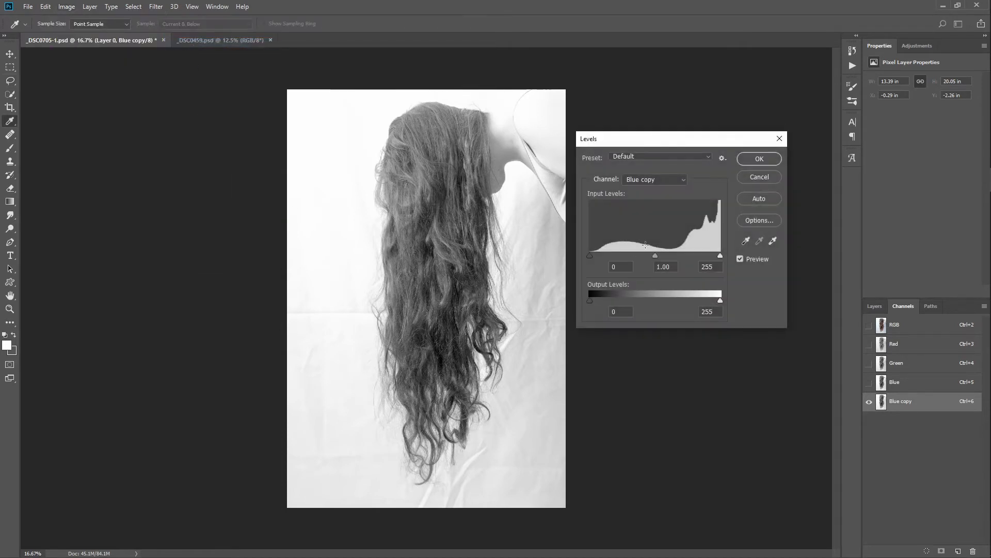
drag(701, 139, 714, 127)
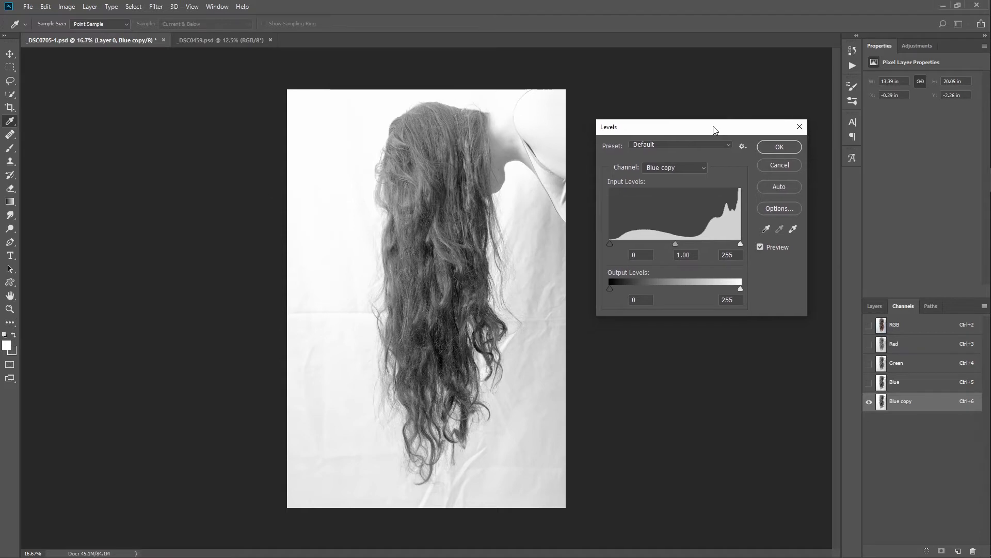
drag(739, 244, 700, 248)
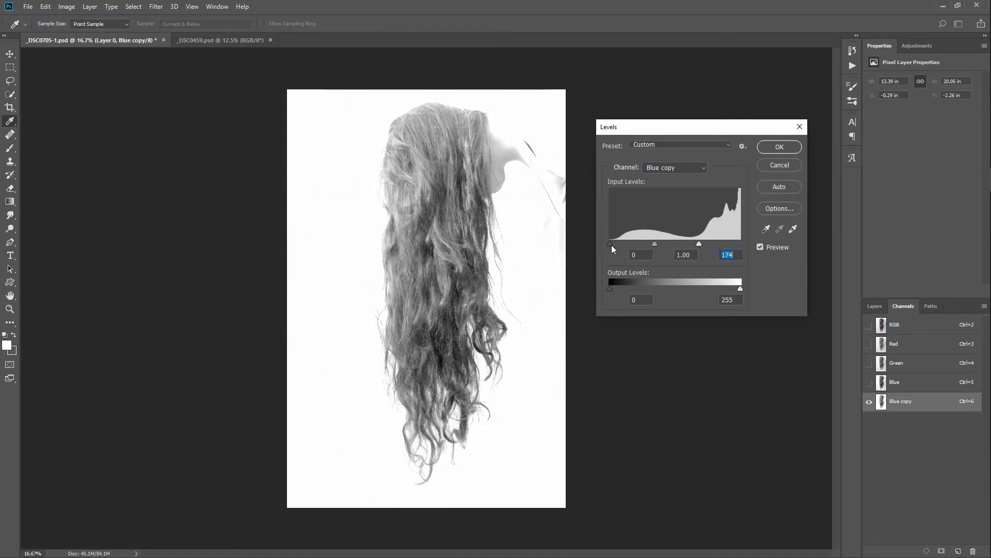
drag(610, 244, 677, 240)
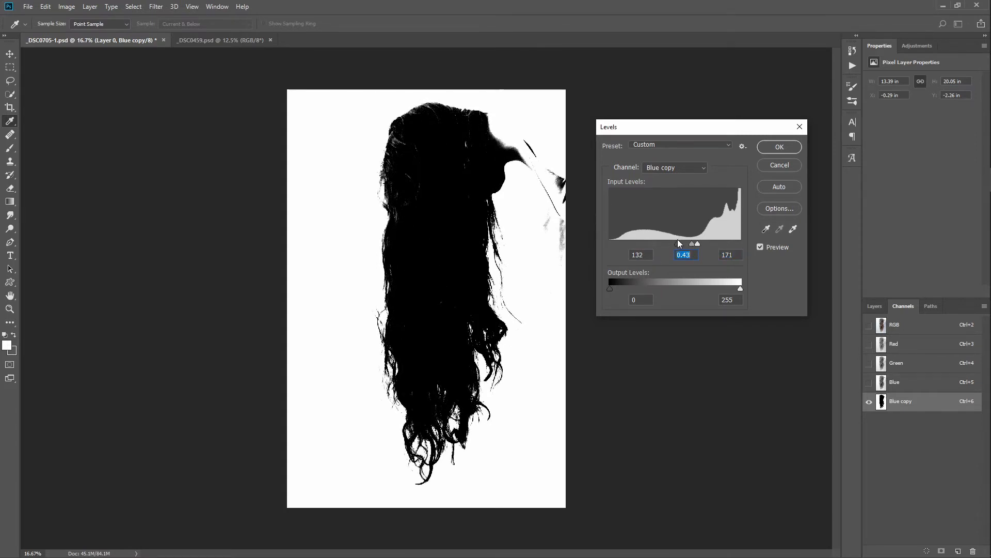
click(678, 241)
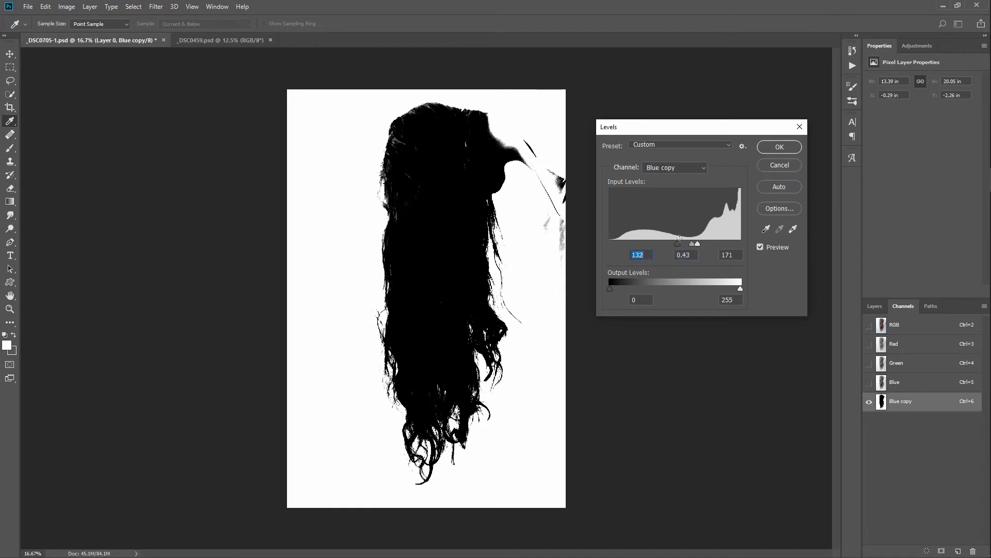
click(772, 147)
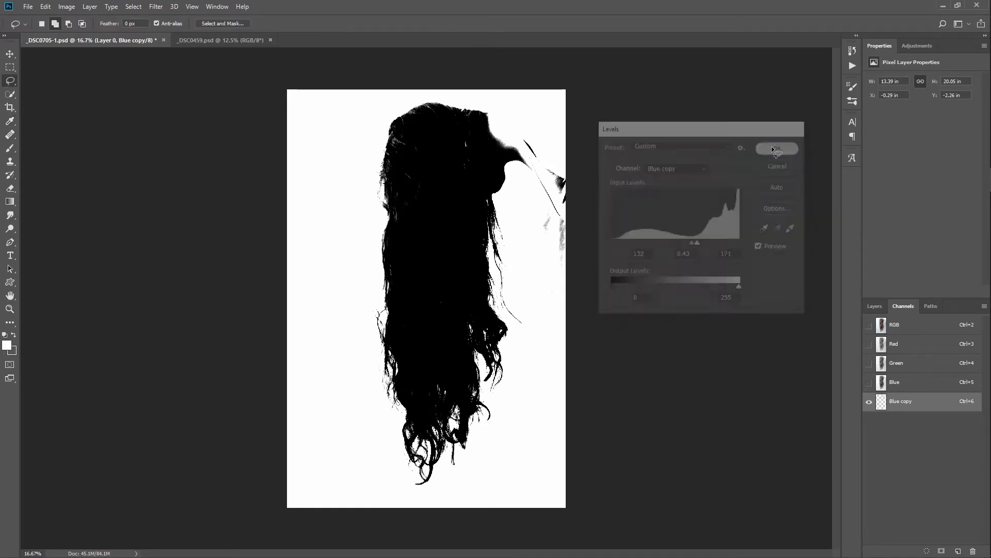
- Paint white with an 800 px soft brush over the grey clothing marks beside the neck in the Blue copy channel
click(10, 148)
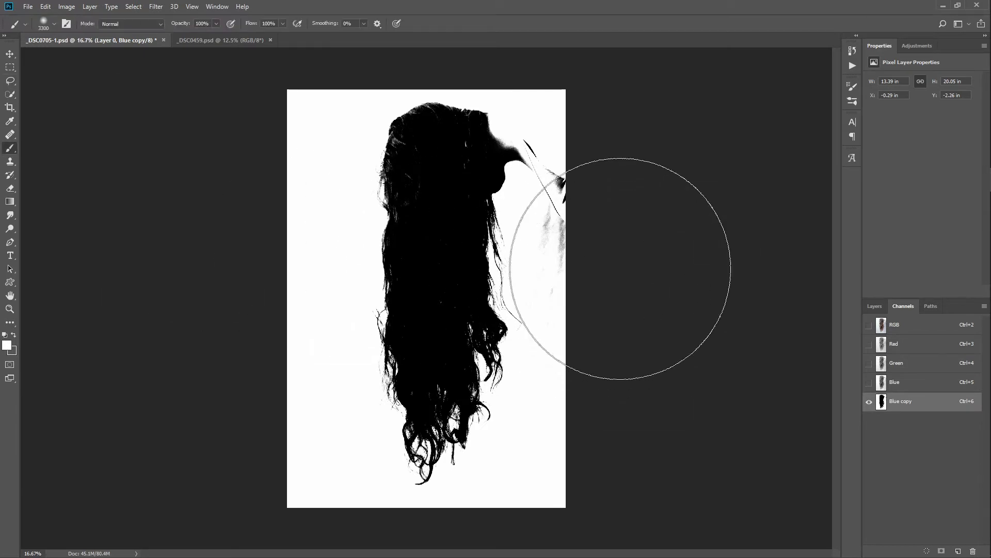
key(bracketleft)
key(bracketleft)
key(bracketleft)
key(bracketleft)
key(bracketleft)
key(bracketleft)
key(bracketleft)
key(bracketleft)
key(bracketleft)
key(bracketleft)
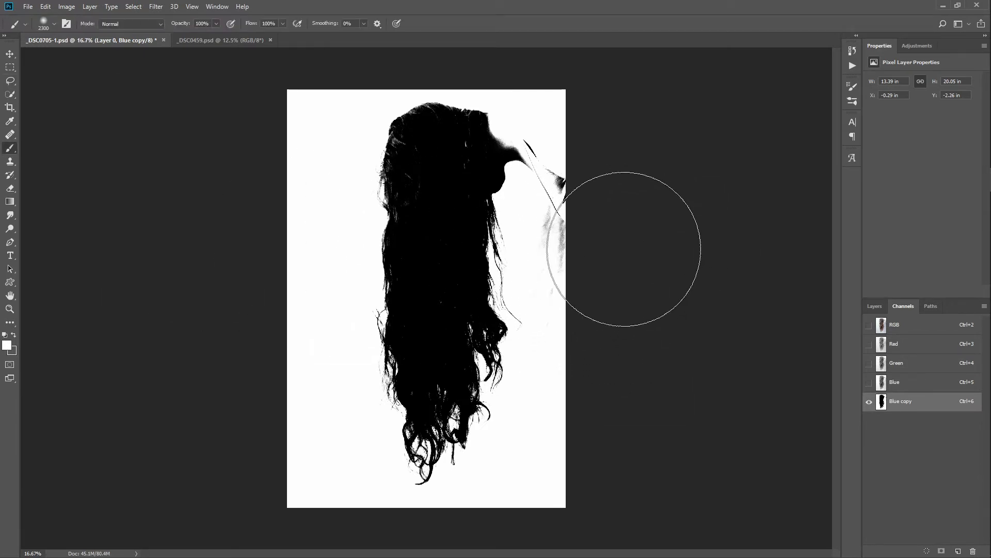
key(bracketleft)
key(bracketleft)
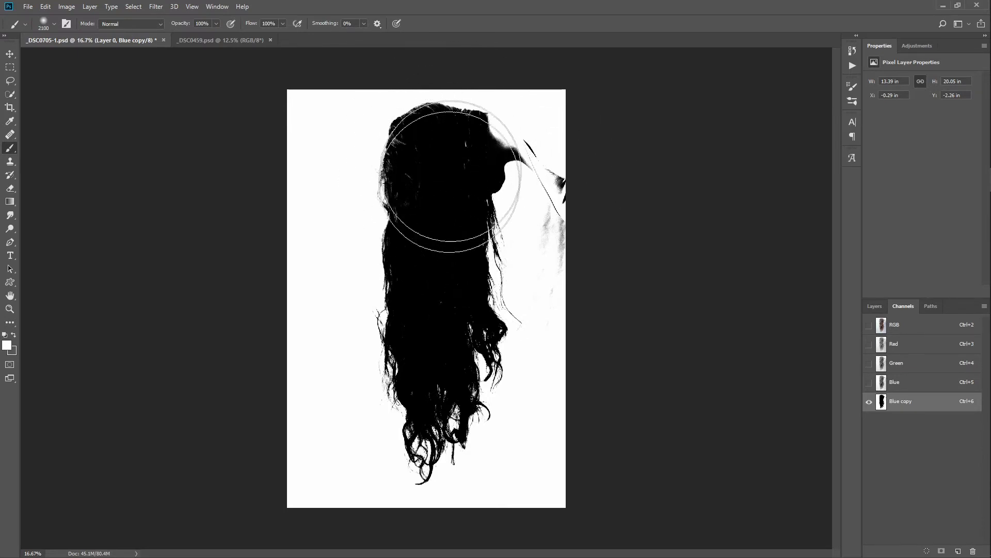
key(bracketleft)
key(bracketleft)
key(bracketleft)
key(bracketleft)
key(bracketleft)
key(bracketleft)
key(bracketleft)
key(bracketleft)
key(bracketleft)
key(bracketleft)
key(bracketleft)
key(bracketleft)
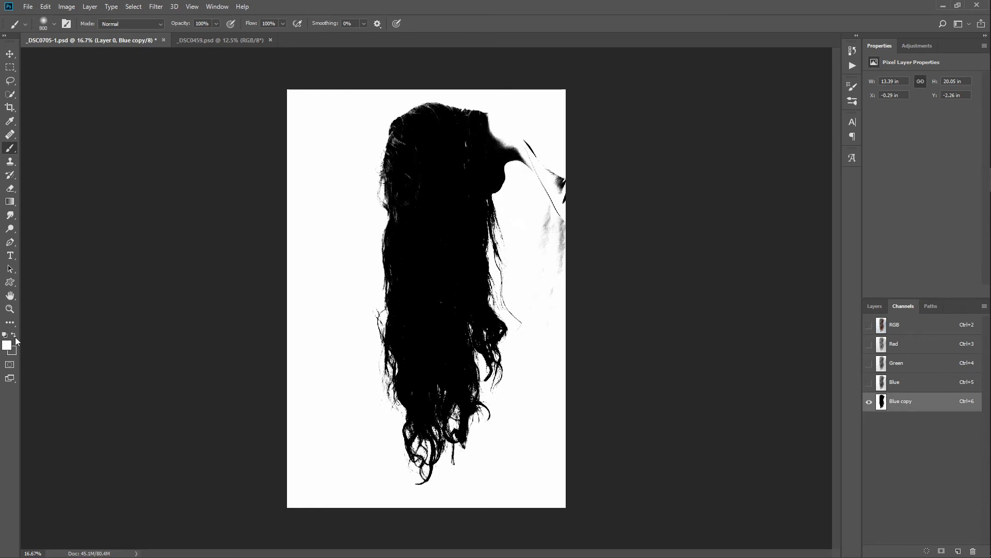
key(bracketleft)
mouse_move(546, 151)
mouse_down()
mouse_move(561, 237)
mouse_move(572, 203)
mouse_up()
- Raise the brush hardness and paint out the remaining dark neck area in white
right_click(565, 167)
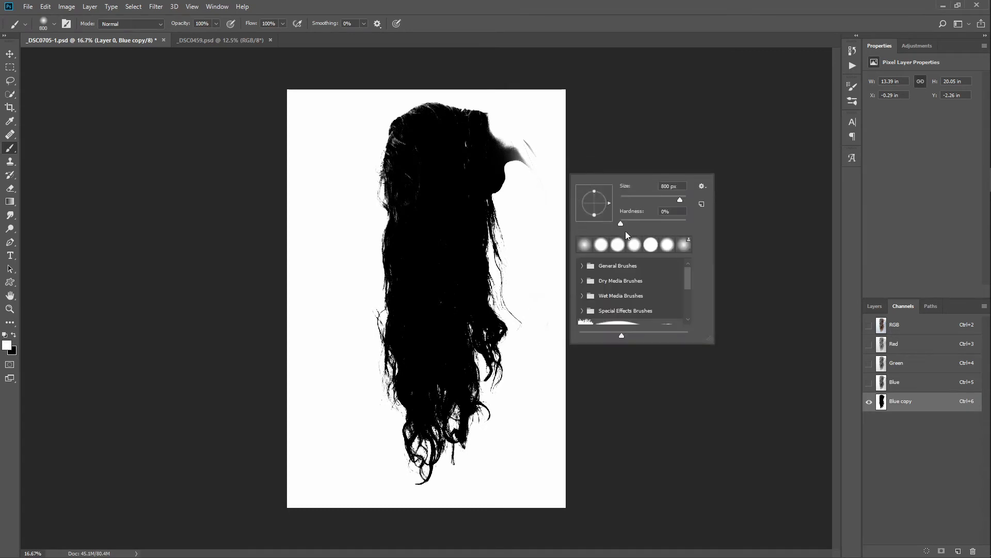
click(658, 220)
mouse_move(556, 147)
mouse_down()
mouse_move(554, 197)
mouse_move(554, 151)
mouse_up()
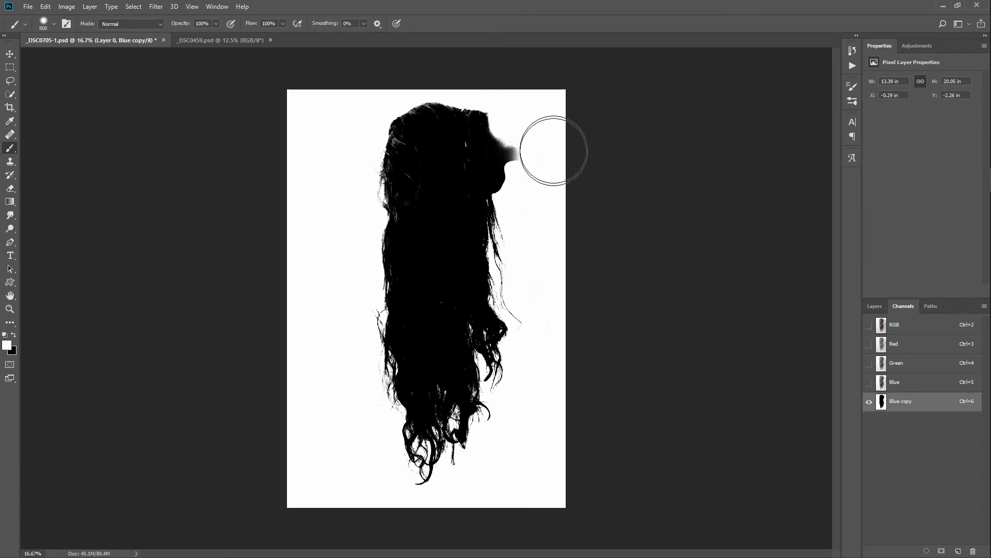
right_click(552, 182)
click(663, 232)
click(544, 153)
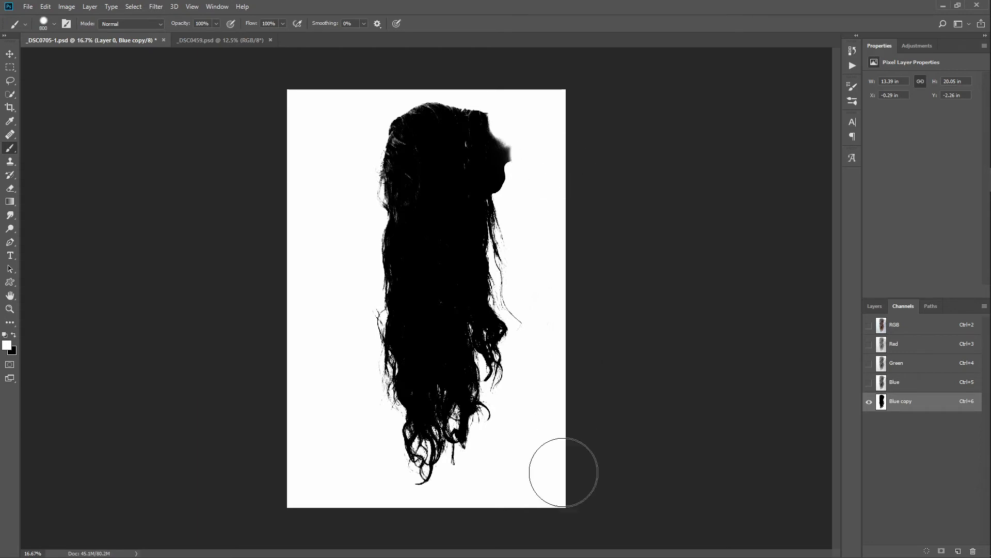
- Fill the light specks inside the head's silhouette with black using a 250 px brush
key(x)
key([)
key([)
key([)
key([)
key([)
key([)
key([)
key([)
key([)
mouse_move(461, 147)
mouse_down()
mouse_move(462, 182)
mouse_move(453, 128)
mouse_move(423, 123)
mouse_move(415, 168)
mouse_up()
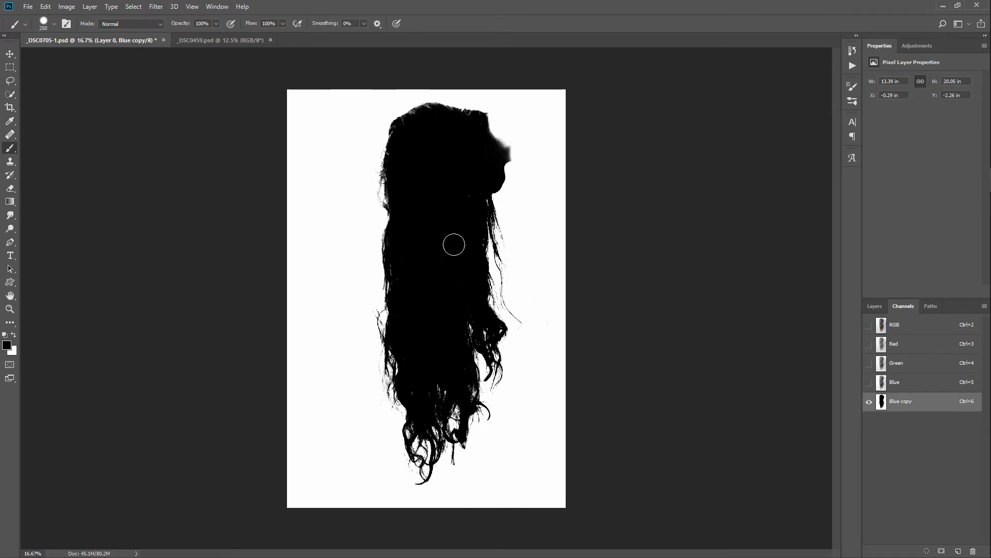
- Load the Blue copy channel as a selection, add it to Layer 0 as a layer mask and invert the mask
ctrl+click(882, 401)
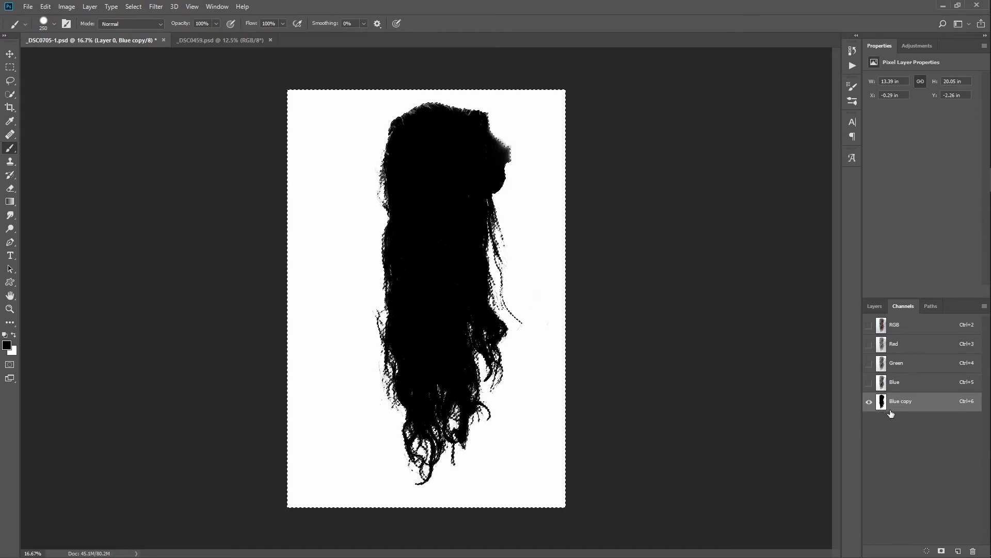
click(875, 307)
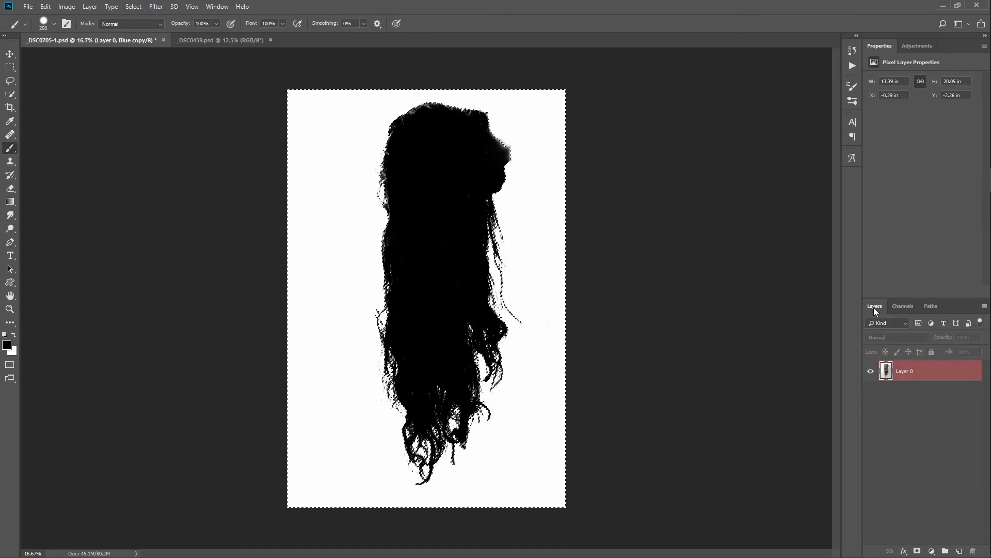
click(916, 551)
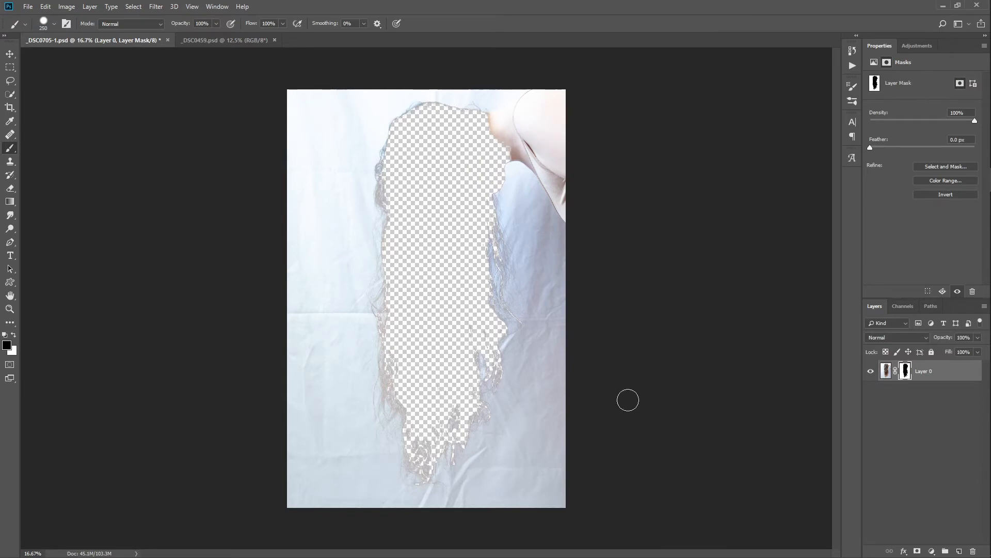
key(ctrl+i)
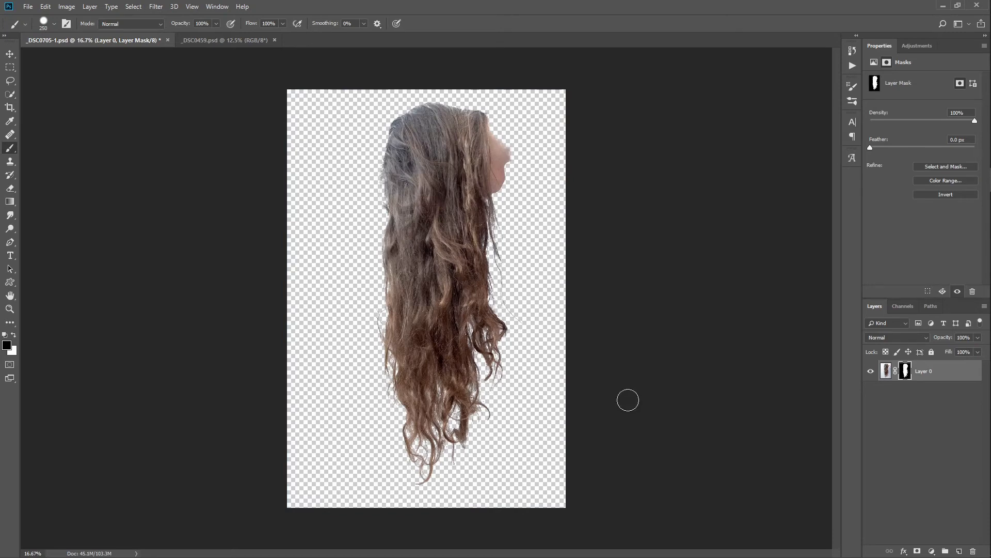
- Add a new layer beneath Layer 0 and fill it with the blue foreground color
click(960, 551)
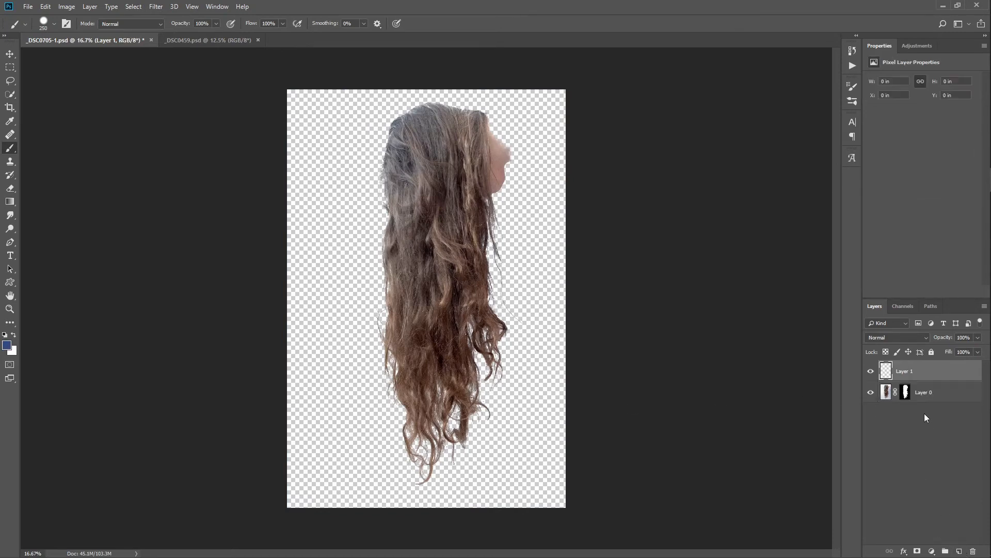
drag(911, 371, 912, 408)
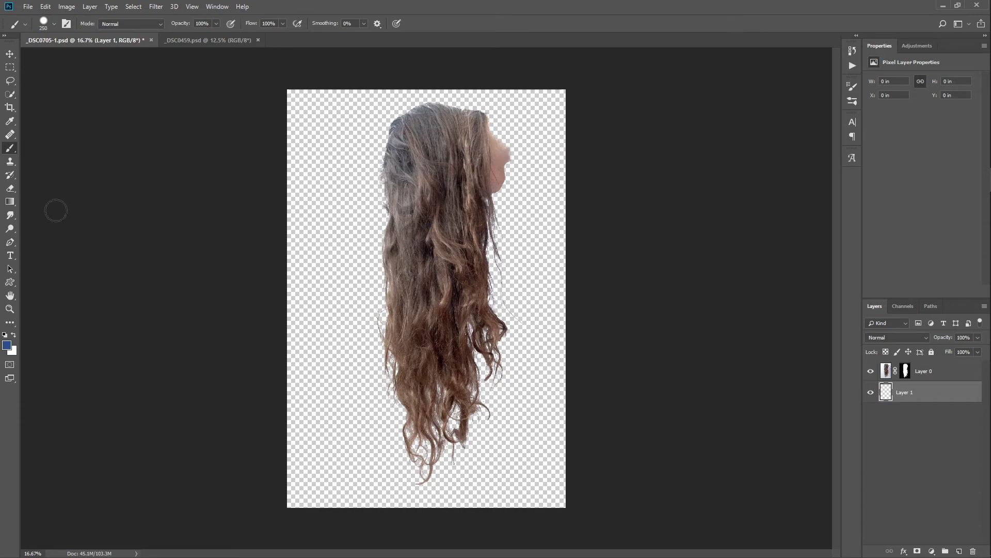
click(10, 201)
click(55, 211)
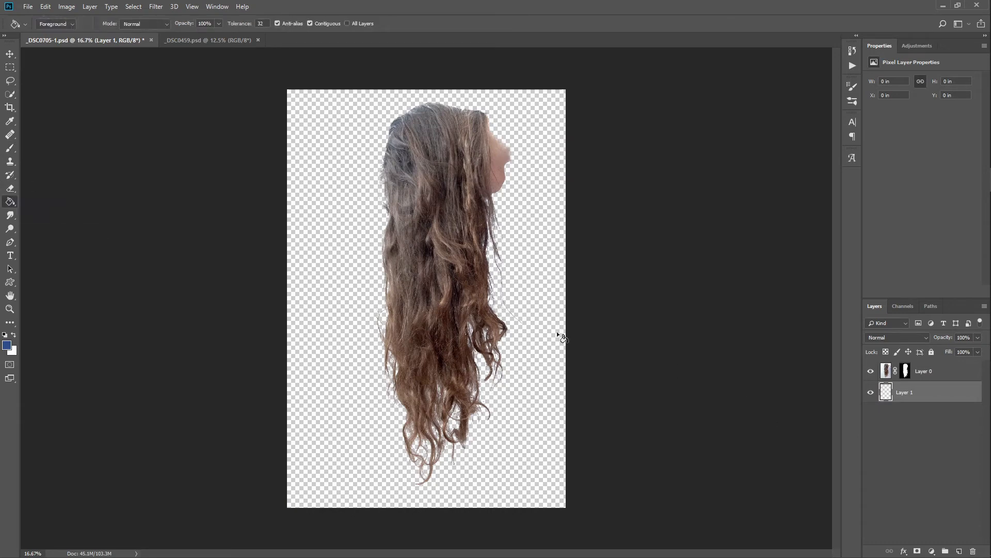
click(524, 254)
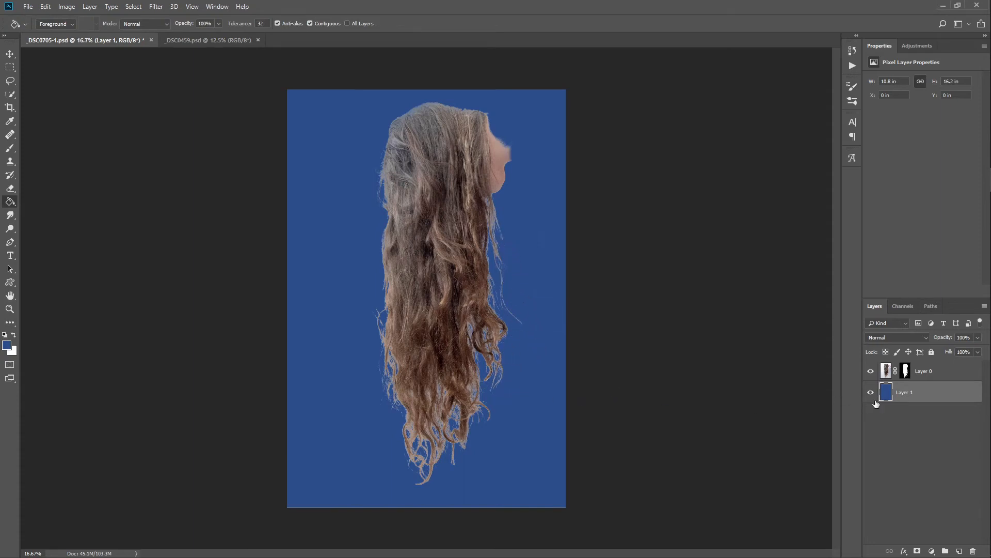
- Paint black on Layer 0's mask with a 200 px brush to hide the face and the stray strand near the hair tips
click(906, 371)
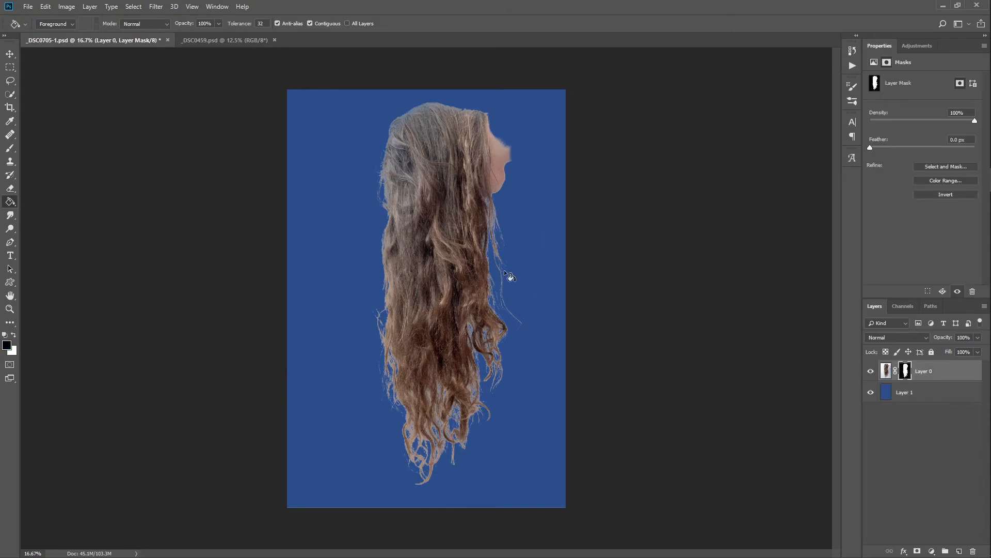
click(10, 148)
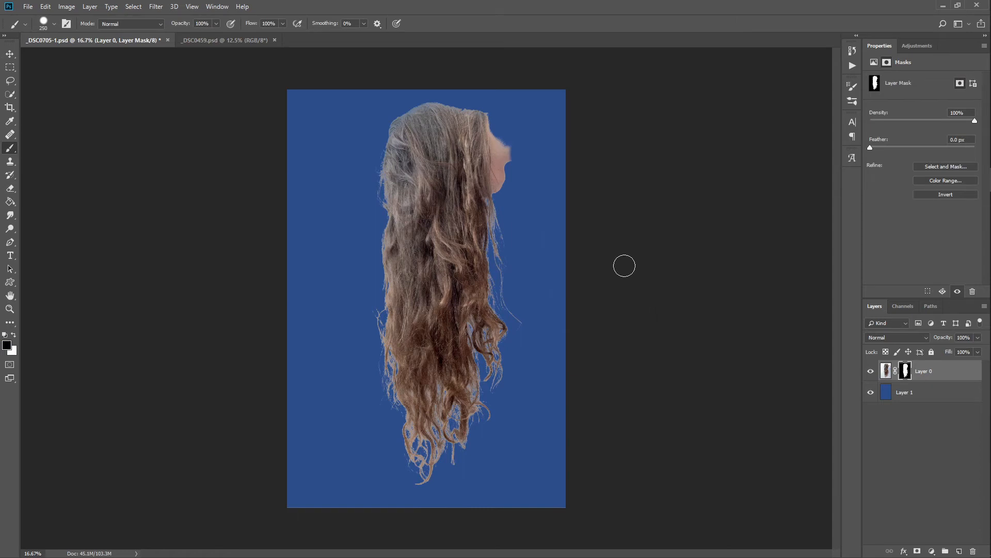
key(bracketleft)
mouse_move(517, 137)
mouse_down()
mouse_move(505, 137)
mouse_move(500, 104)
mouse_move(506, 199)
mouse_up()
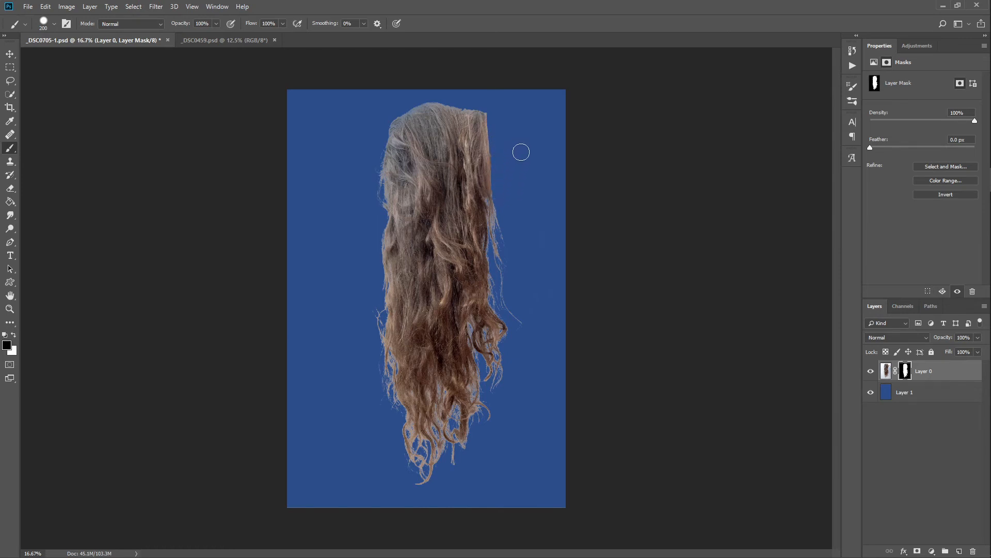
key(x)
key(x)
mouse_move(457, 458)
mouse_down()
mouse_move(454, 467)
mouse_move(454, 456)
mouse_up()
- Add a new layer clipped to Layer 0 and clone darker hair over the pale strands on the right edge with a 400 px Clone Stamp
click(959, 551)
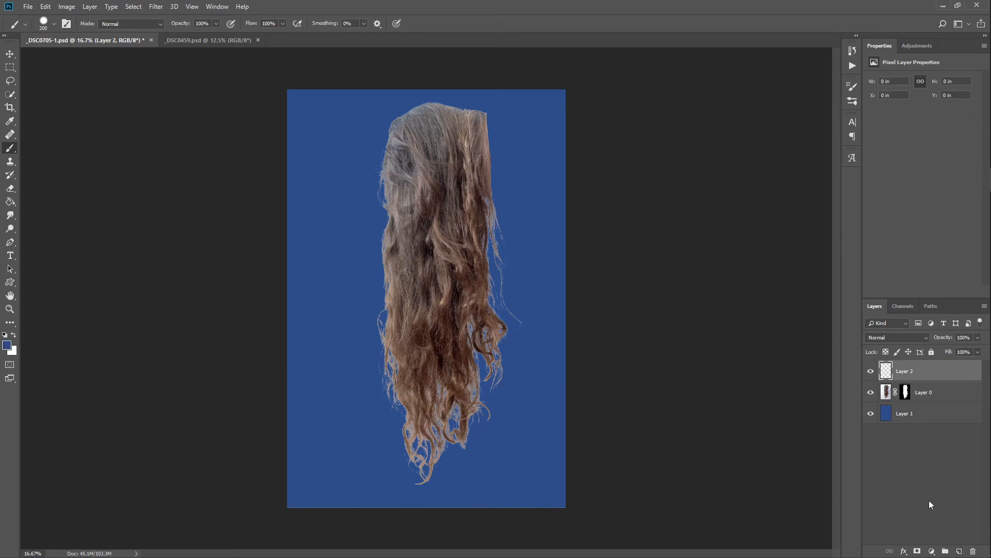
alt+click(936, 379)
click(11, 163)
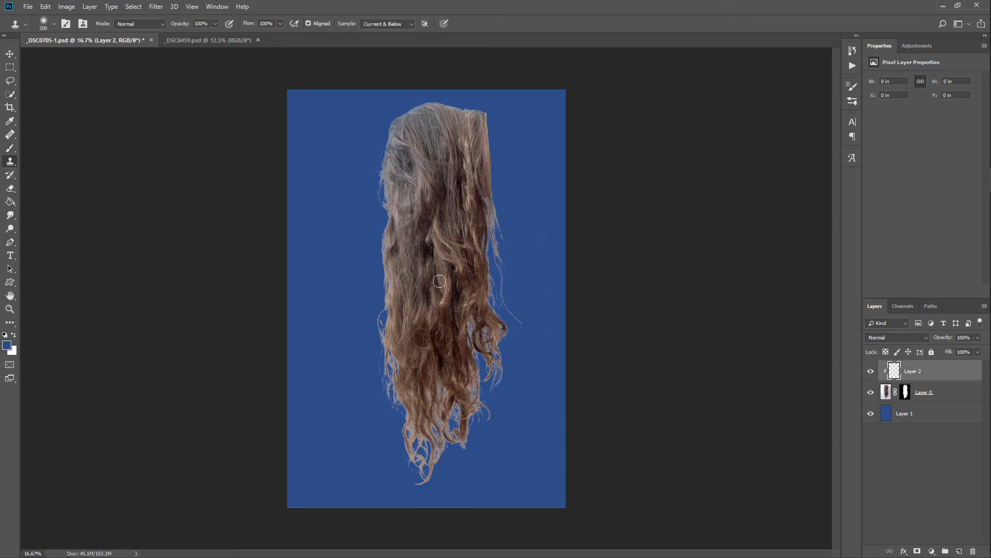
key(])
alt+click(457, 189)
mouse_move(490, 209)
mouse_down()
mouse_move(513, 315)
mouse_move(504, 281)
mouse_move(499, 289)
mouse_up()
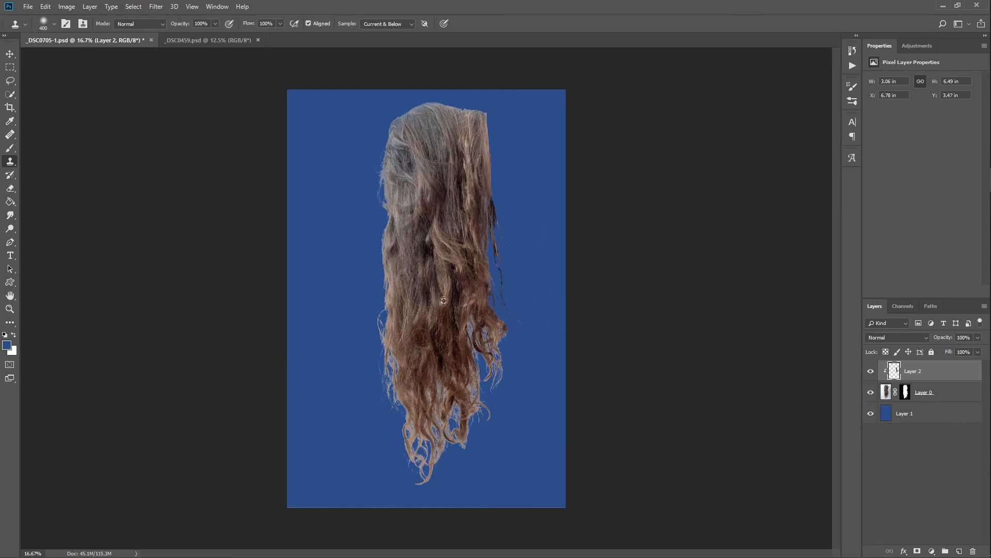
- Clone darker hair from the middle of the hair over the pale fringes on the lower right and lower ends
alt+click(444, 300)
mouse_move(486, 327)
mouse_down()
mouse_move(478, 335)
mouse_move(496, 366)
mouse_move(475, 411)
mouse_move(475, 382)
mouse_up()
mouse_move(493, 415)
mouse_down()
mouse_move(482, 397)
mouse_move(490, 405)
mouse_move(470, 398)
mouse_move(473, 407)
mouse_move(404, 322)
mouse_move(449, 433)
mouse_move(438, 388)
mouse_move(446, 416)
mouse_up()
drag(411, 360, 437, 409)
alt+click(417, 350)
click(413, 324)
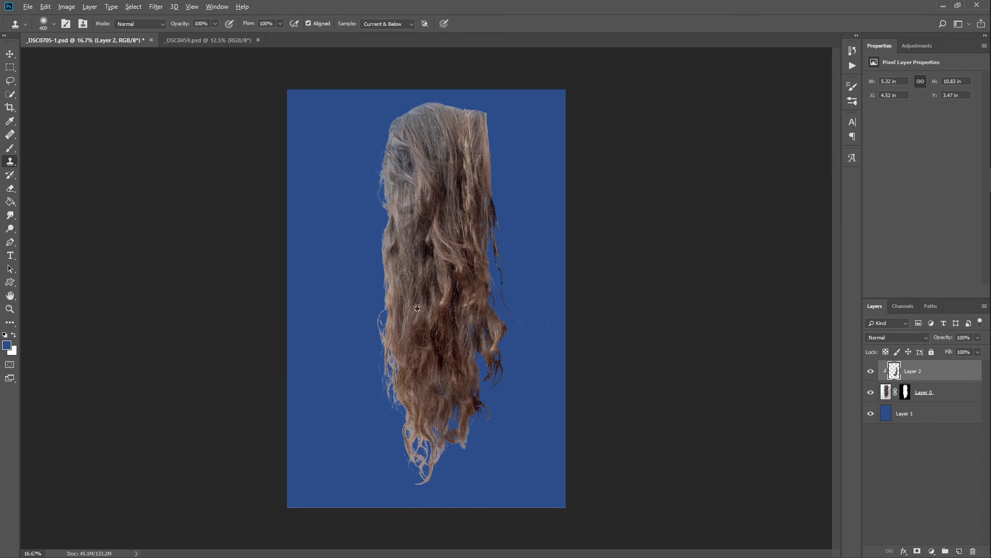
- Clone sampled hair over the pale bottom tips and down the left edge, undoing one unwanted stroke
alt+click(405, 314)
mouse_move(445, 450)
mouse_down()
mouse_move(438, 463)
mouse_move(455, 448)
mouse_move(421, 462)
mouse_move(412, 395)
mouse_move(391, 372)
mouse_move(397, 338)
mouse_up()
alt+click(420, 303)
key(ctrl+z)
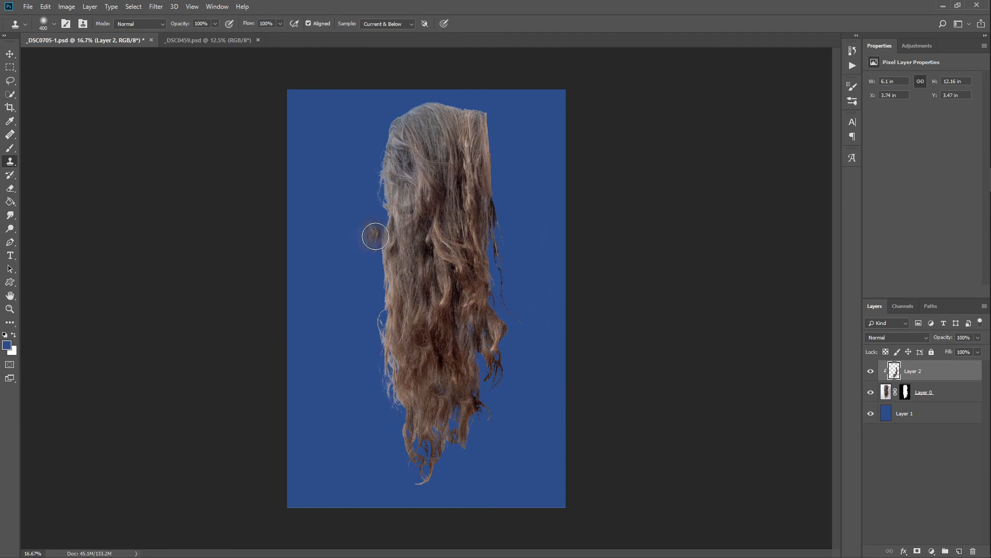
mouse_move(372, 237)
mouse_down()
mouse_move(374, 306)
mouse_move(392, 393)
mouse_move(392, 363)
mouse_move(417, 416)
mouse_up()
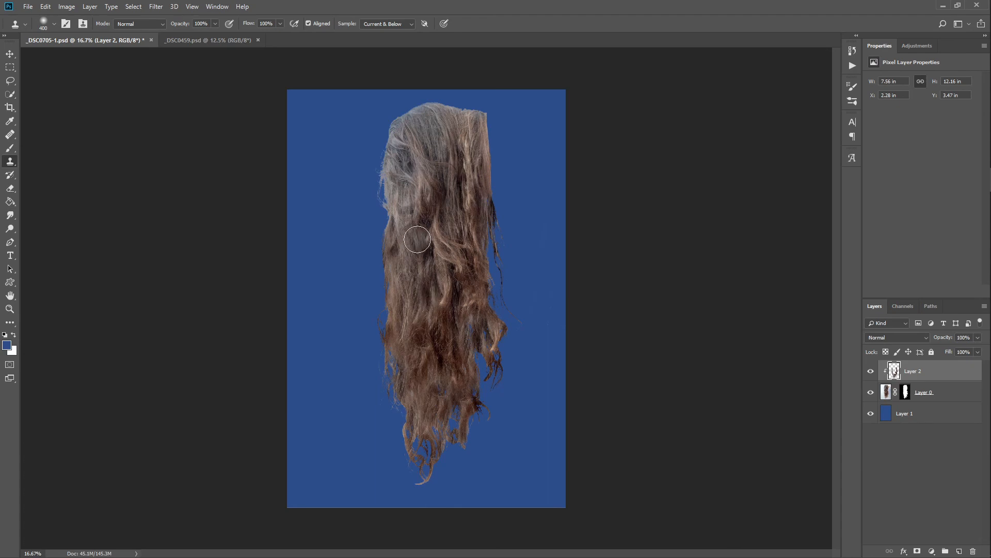